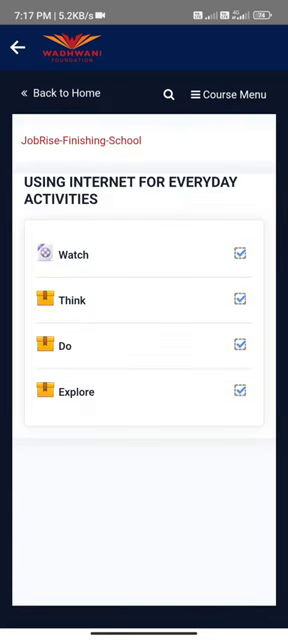
Enter the Think activity, reaching Jay's ticket-buying scenario.
{"action": "left_click", "coordinate": [154, 299]}
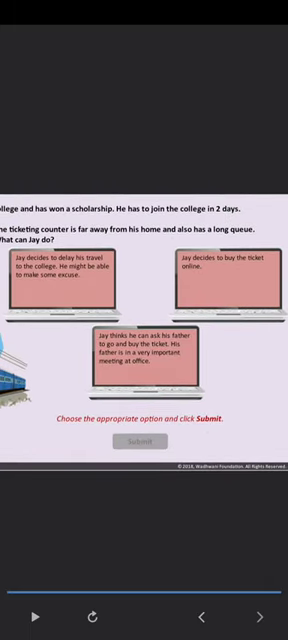
Answer that Jay decides to buy the train ticket online.
{"action": "left_click", "coordinate": [228, 278]}
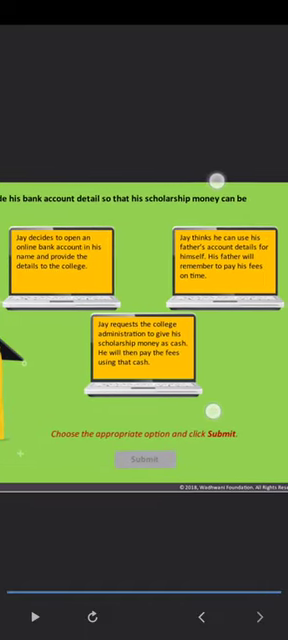
{"action": "scroll", "coordinate": [222, 300], "scroll_direction": "up", "scroll_amount": 1}
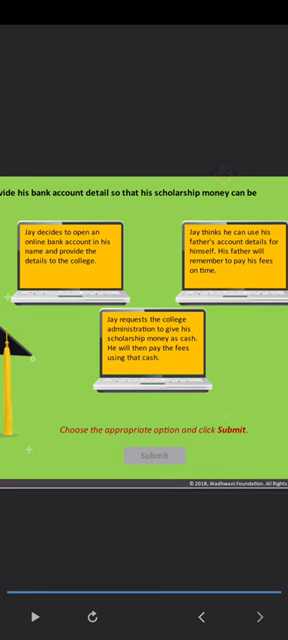
Submit the answer that Jay opens an online bank account in his name.
{"action": "left_click", "coordinate": [72, 248]}
{"action": "left_click", "coordinate": [154, 455]}
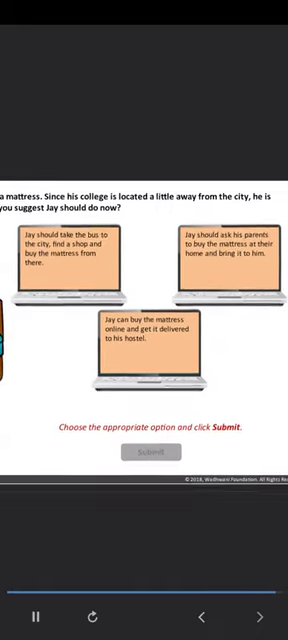
Answer that Jay buys the mattress online and gets it delivered to his hostel.
{"action": "left_click", "coordinate": [160, 345]}
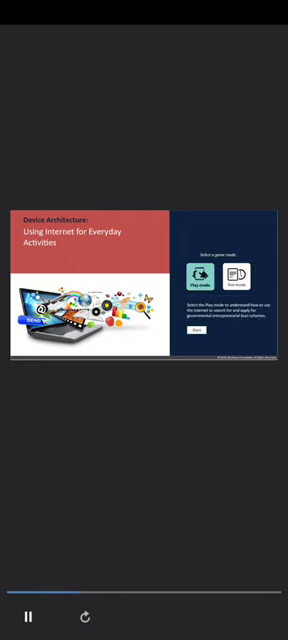
{"action": "scroll", "coordinate": [210, 300], "scroll_direction": "up", "scroll_amount": 3}
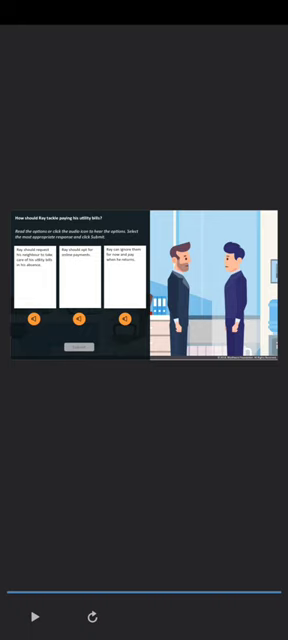
Submit 'Ray should opt for online payments' for his utility bills.
{"action": "left_click", "coordinate": [79, 272]}
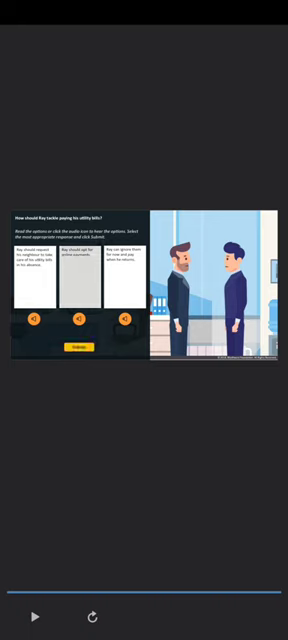
{"action": "left_click", "coordinate": [79, 346]}
{"action": "left_click", "coordinate": [79, 346]}
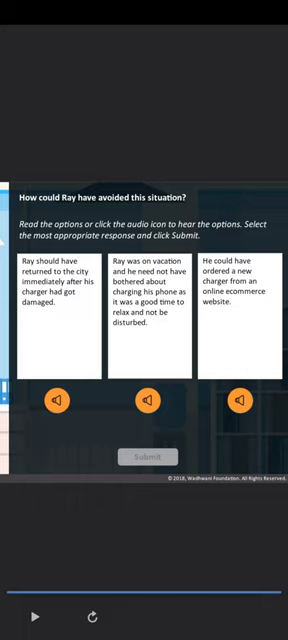
Submit that Ray could have ordered a new charger from an ecommerce website.
{"action": "left_click", "coordinate": [240, 290]}
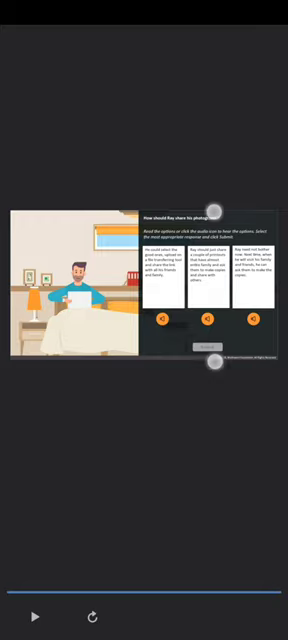
Enlarge the photographs question panel to read its three sharing options.
{"action": "left_click_drag", "start_coordinate": [177, 183], "coordinate": [144, 178]}
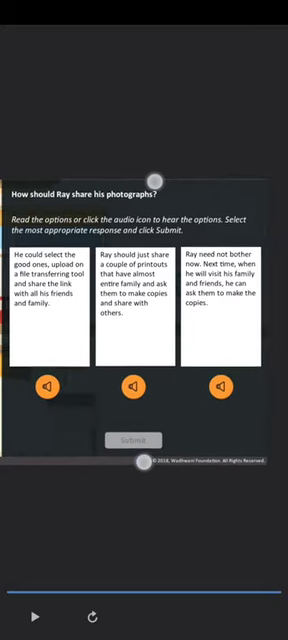